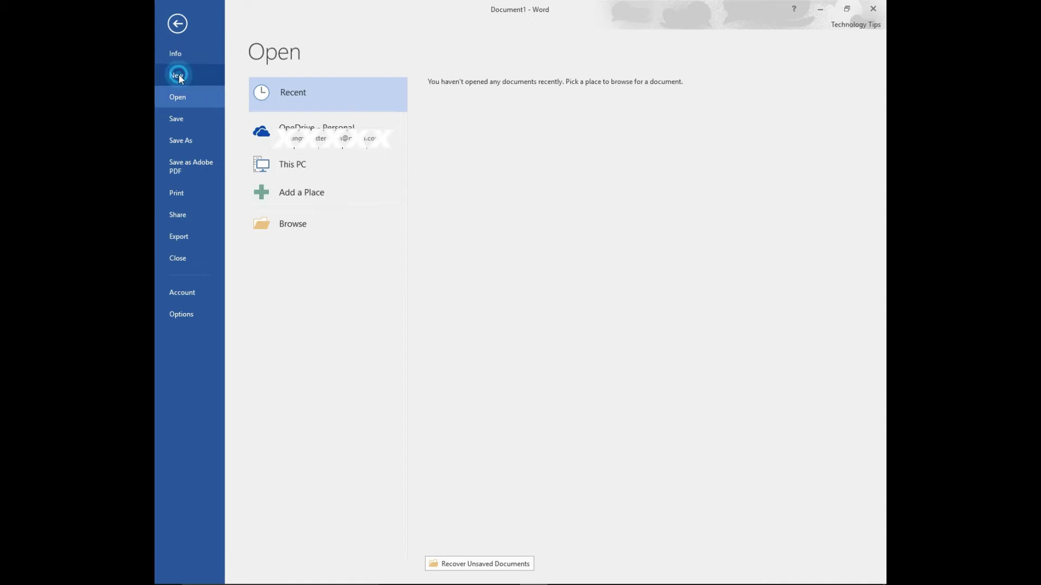
Step: Search Word's online templates for 'calendar' from the New page
{"action": "left_click", "coordinate": [178, 76]}
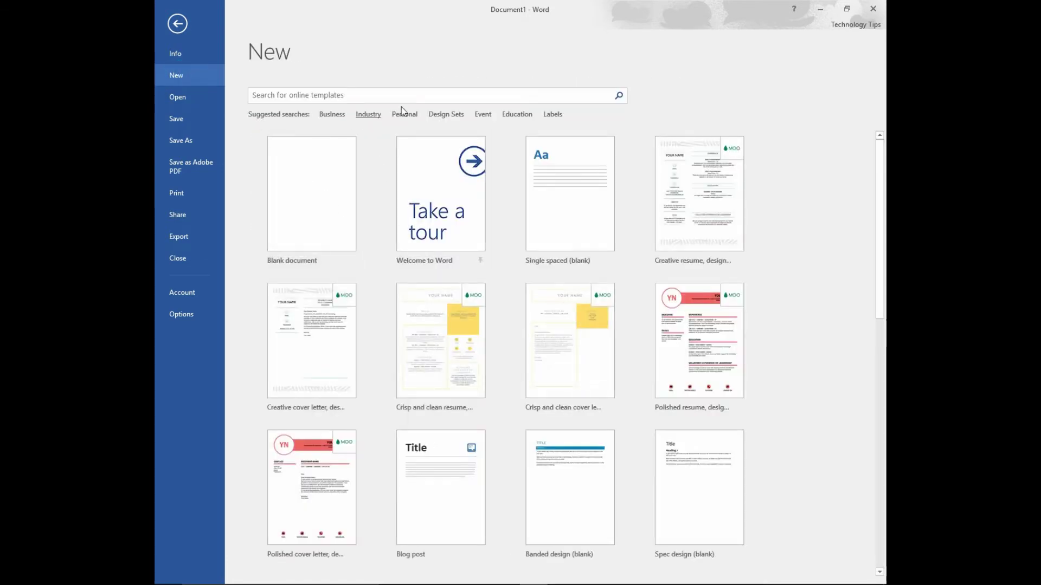
{"action": "left_click", "coordinate": [435, 94]}
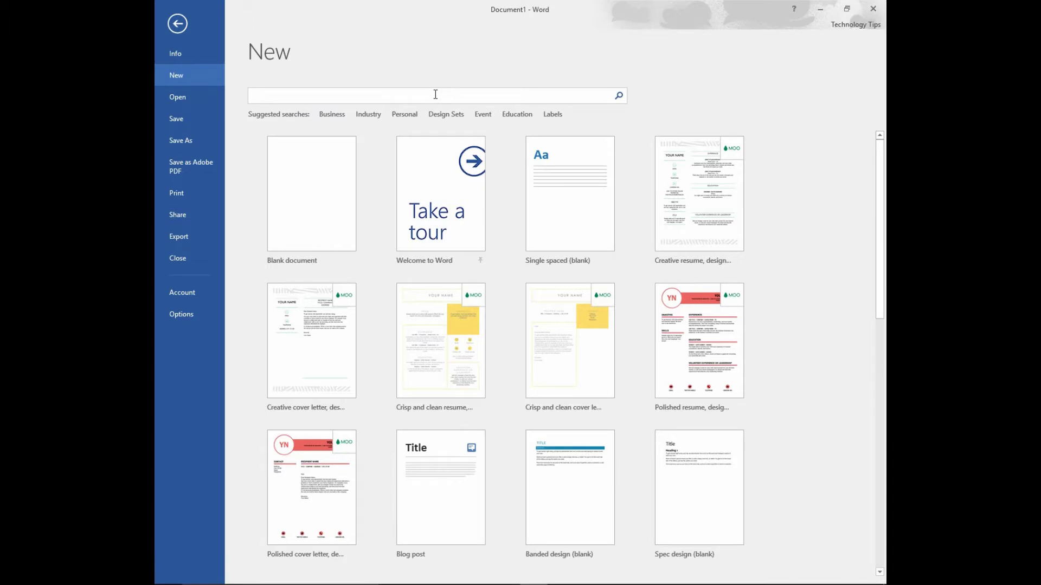
{"action": "type", "text": "calendar"}
{"action": "key", "text": "Return"}
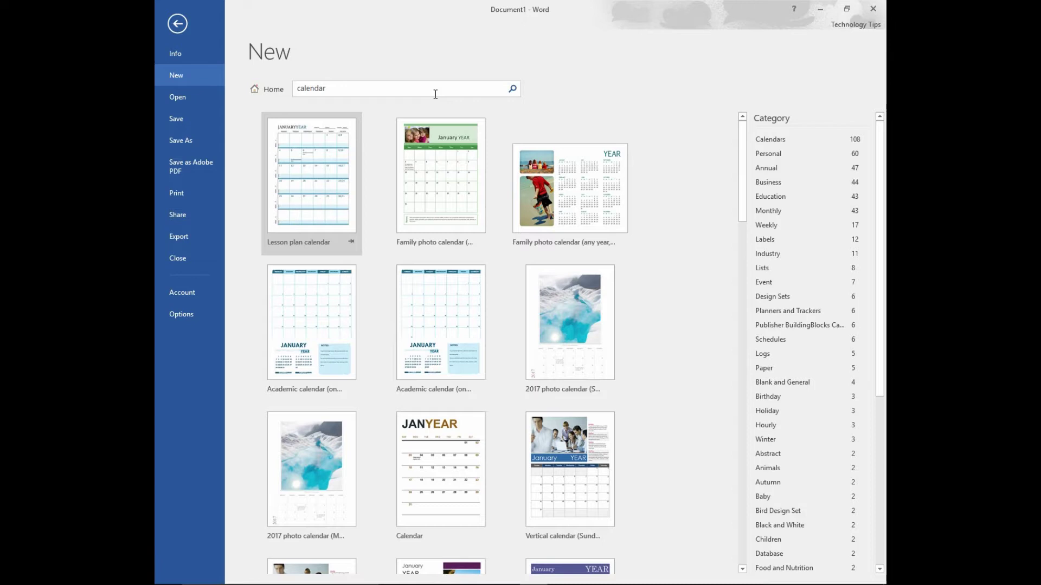
Step: Preview the Lesson plan and Family photo calendars, then create a document from Family photo calendar (any year)
{"action": "left_click", "coordinate": [325, 183]}
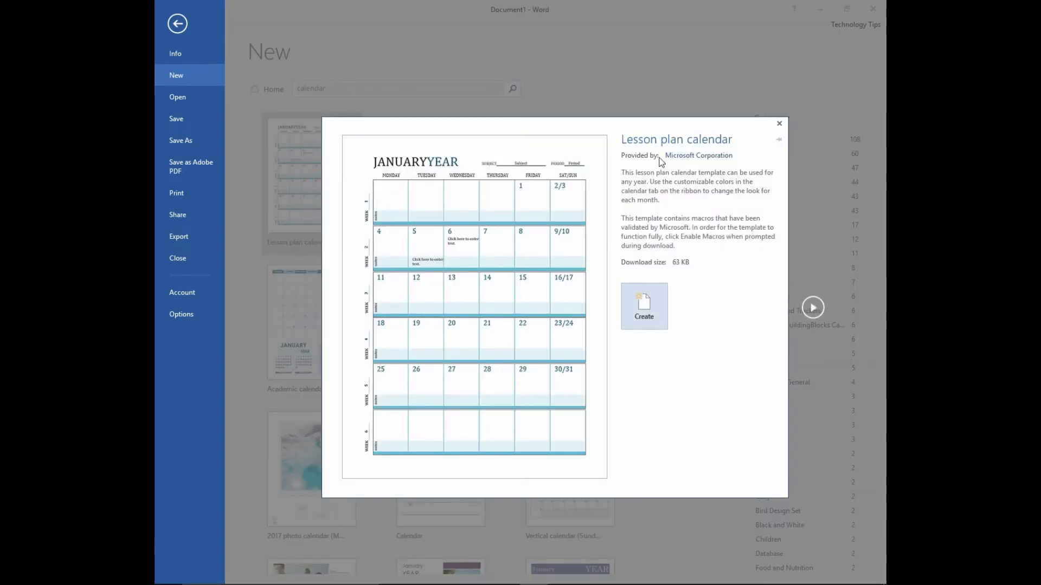
{"action": "left_click", "coordinate": [785, 125]}
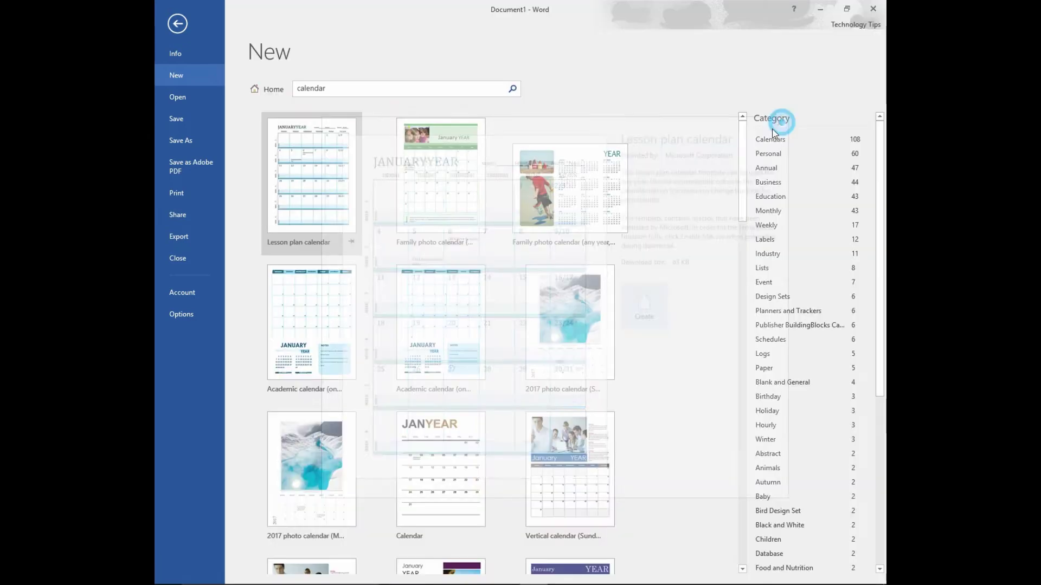
{"action": "left_click", "coordinate": [574, 209]}
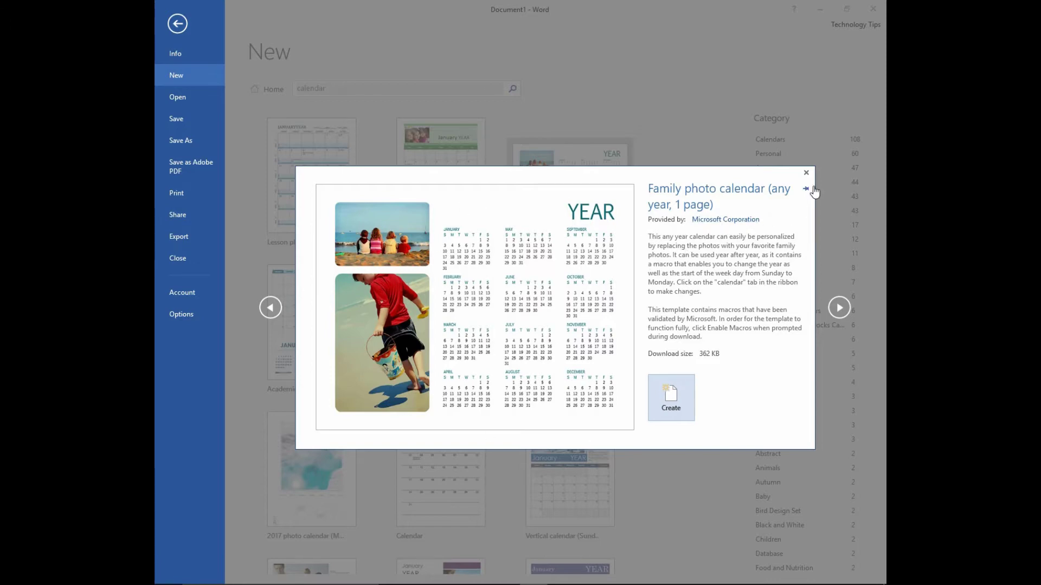
{"action": "left_click", "coordinate": [806, 173]}
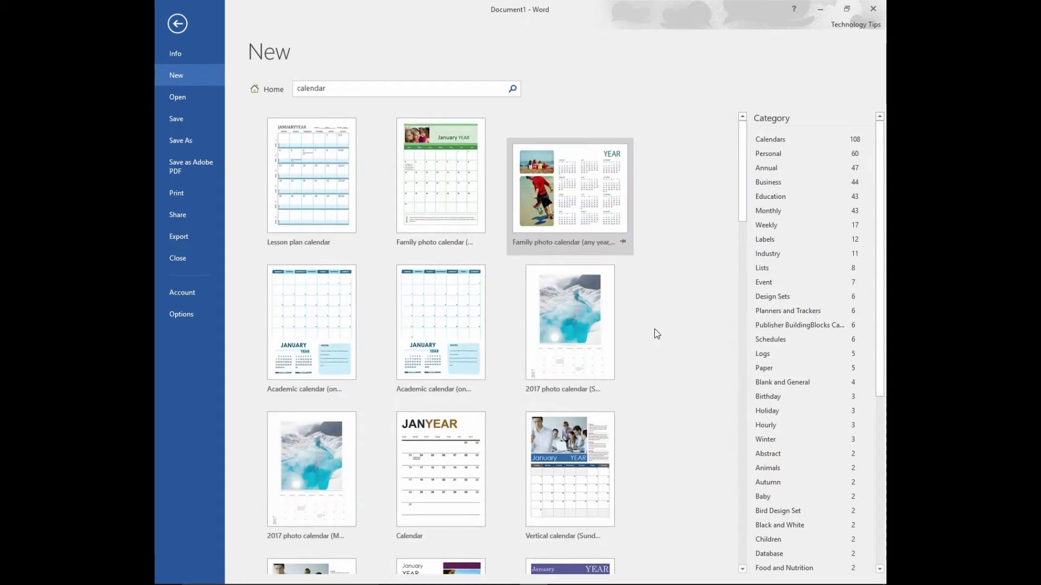
{"action": "left_click", "coordinate": [446, 206]}
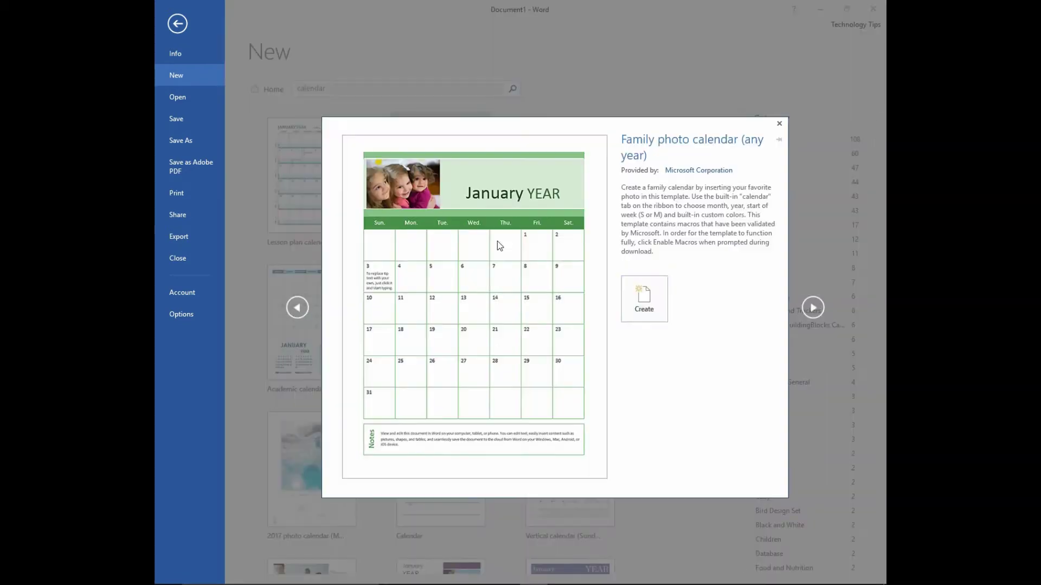
{"action": "left_click", "coordinate": [653, 307]}
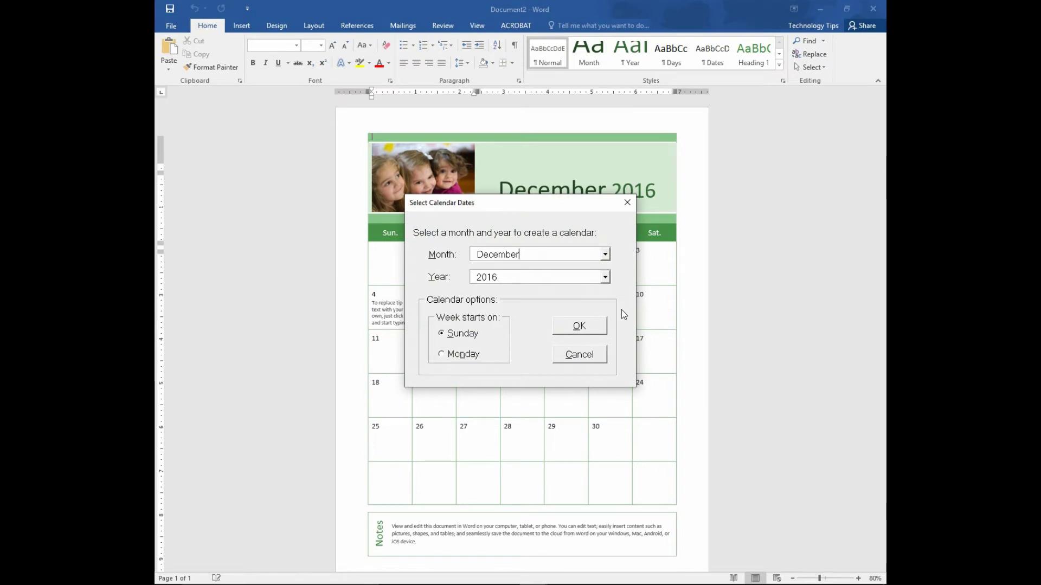
Step: Set the calendar dates to January 2017 and confirm the Word Calendar message
{"action": "left_click", "coordinate": [604, 254]}
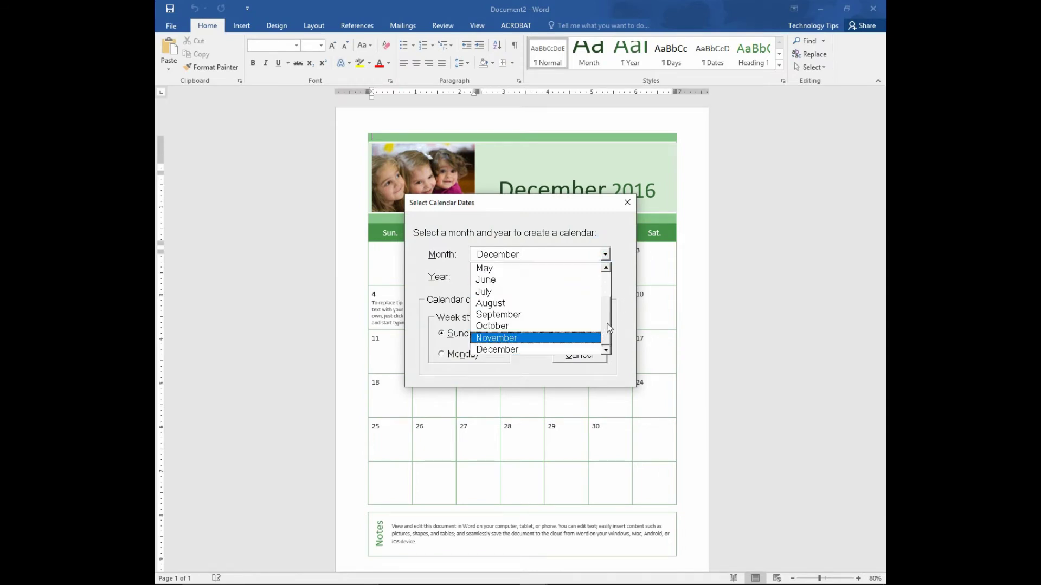
{"action": "scroll", "coordinate": [591, 293], "scroll_direction": "up", "scroll_amount": 2}
{"action": "left_click", "coordinate": [529, 270]}
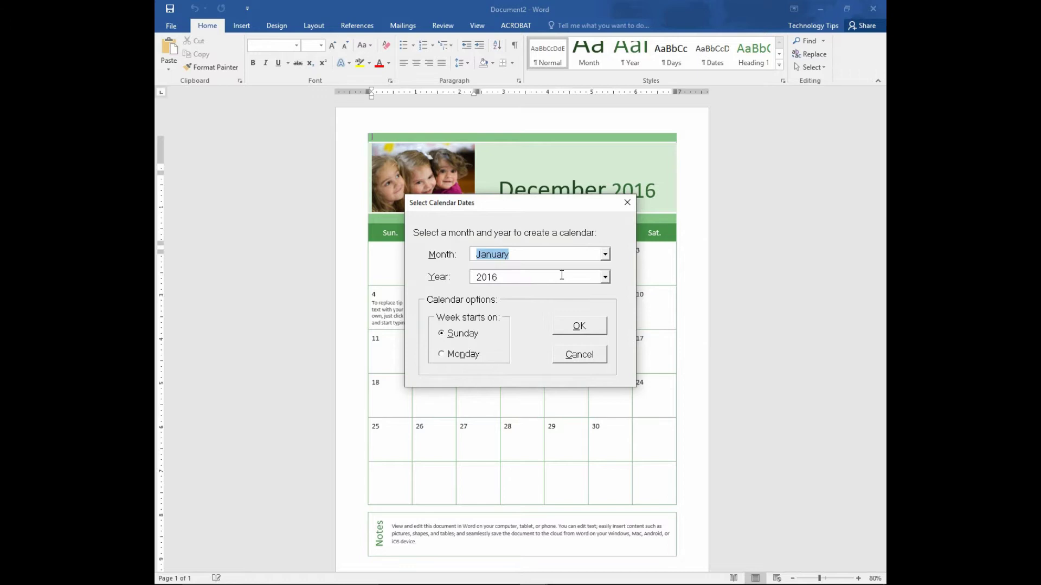
{"action": "left_click", "coordinate": [604, 277]}
{"action": "left_click", "coordinate": [533, 303]}
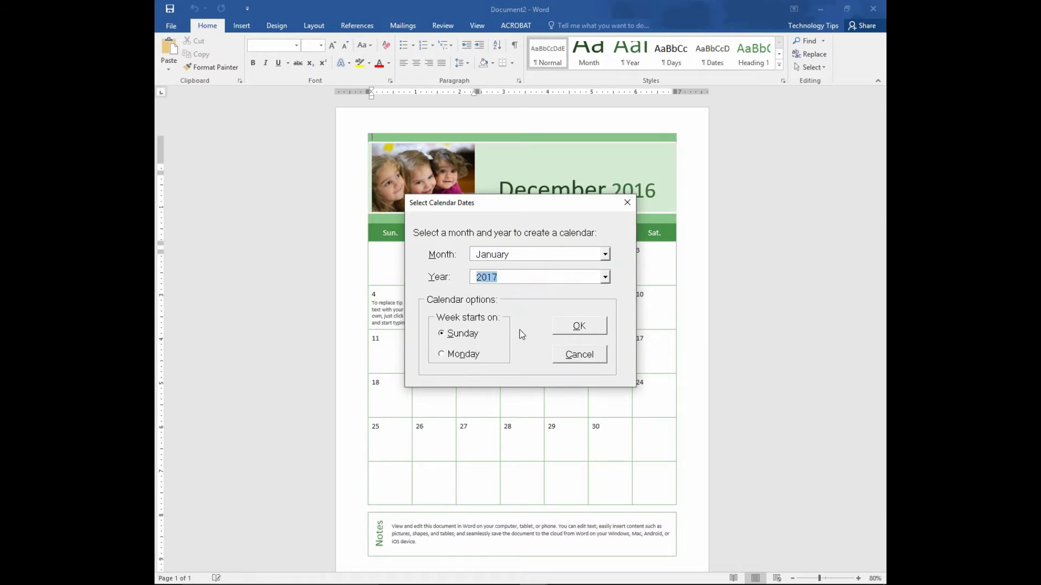
{"action": "left_click", "coordinate": [587, 331]}
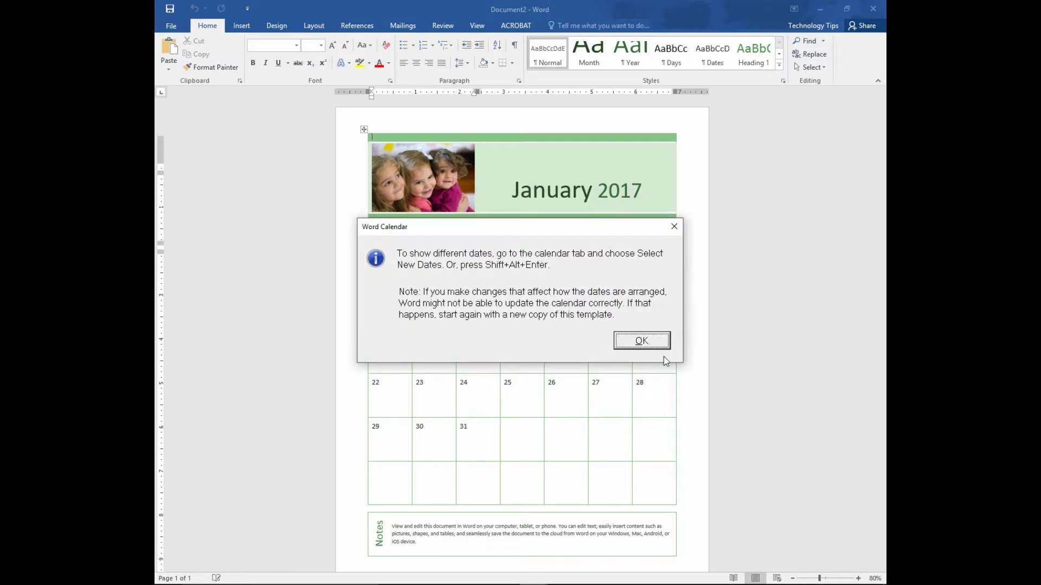
{"action": "left_click", "coordinate": [640, 342]}
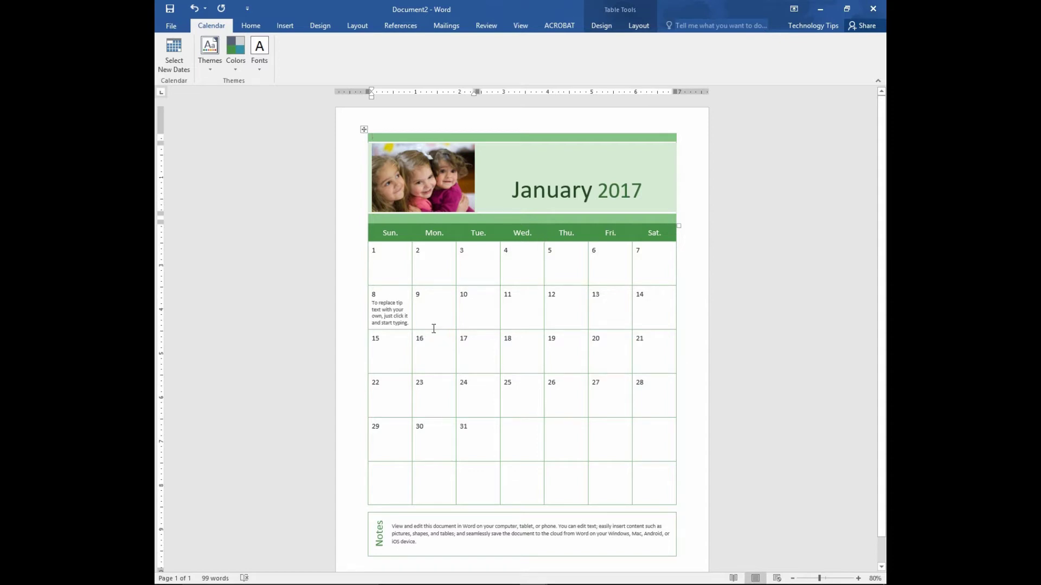
Step: Replace the tip text under January 8 with 'Daughter's birthday'
{"action": "left_click", "coordinate": [407, 321]}
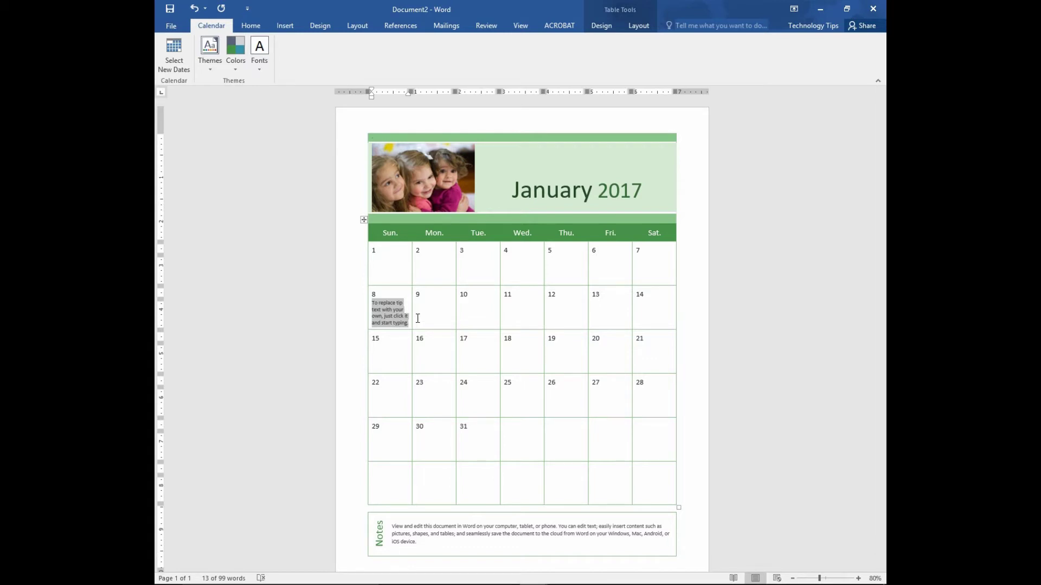
{"action": "type", "text": "Daughte"}
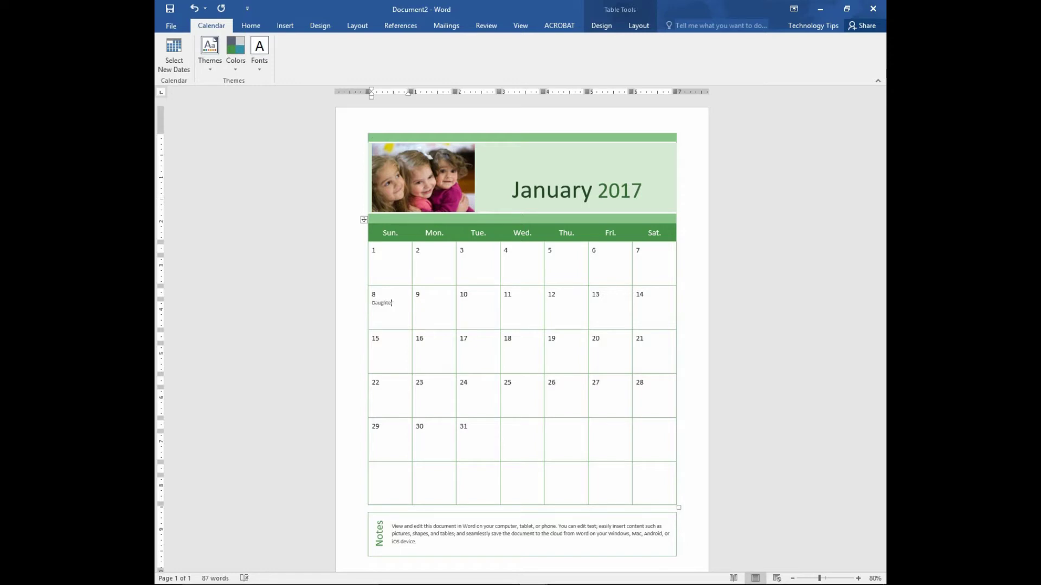
{"action": "type", "text": "r's birthday"}
{"action": "left_click", "coordinate": [430, 316]}
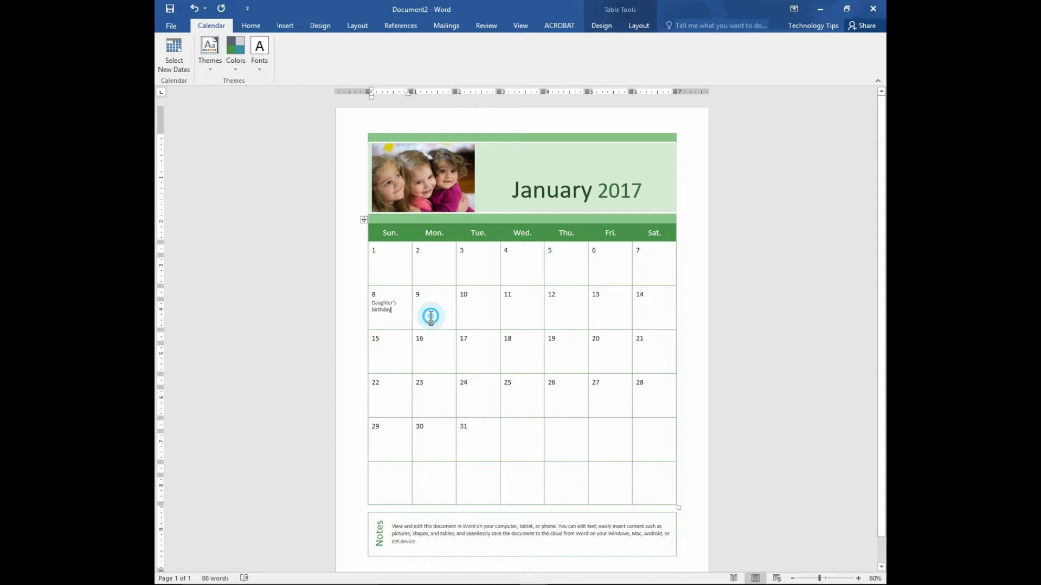
{"action": "left_click", "coordinate": [495, 321]}
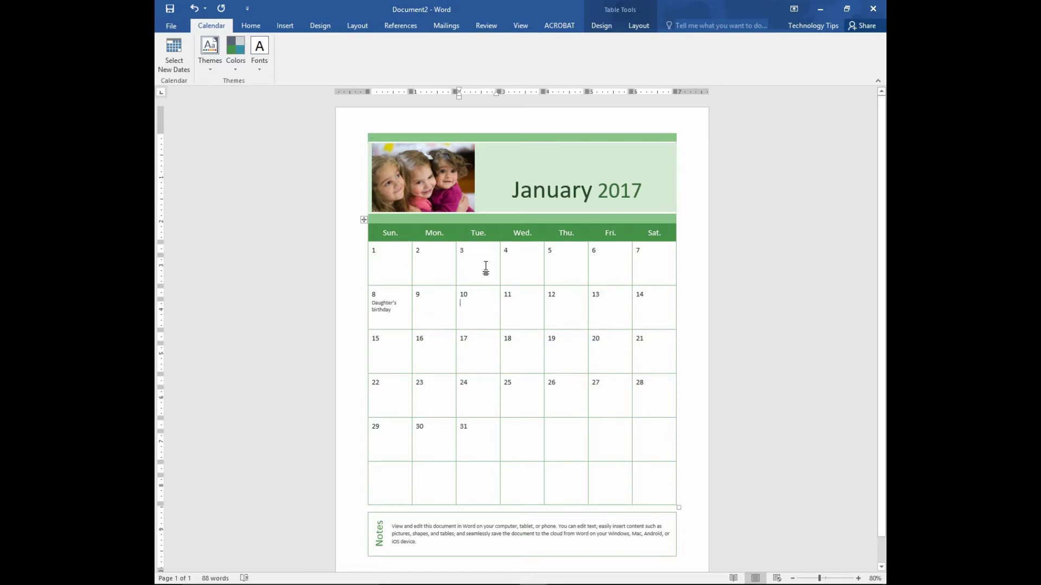
Step: Shade the cells under January 3–5 yellow and start typing the vacation note under January 3
{"action": "left_click_drag", "start_coordinate": [486, 266], "coordinate": [554, 267]}
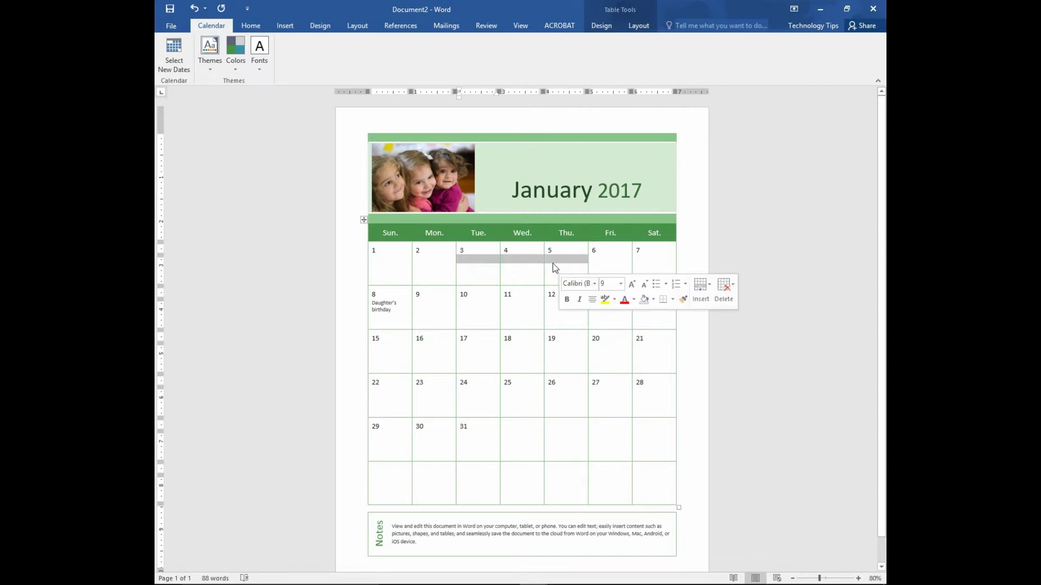
{"action": "right_click", "coordinate": [554, 267]}
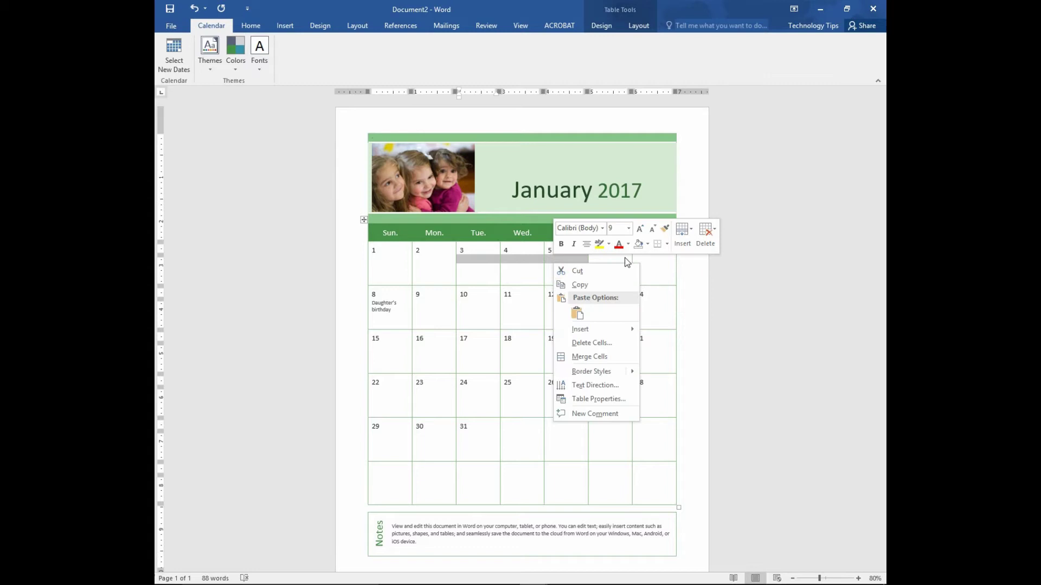
{"action": "left_click", "coordinate": [648, 245]}
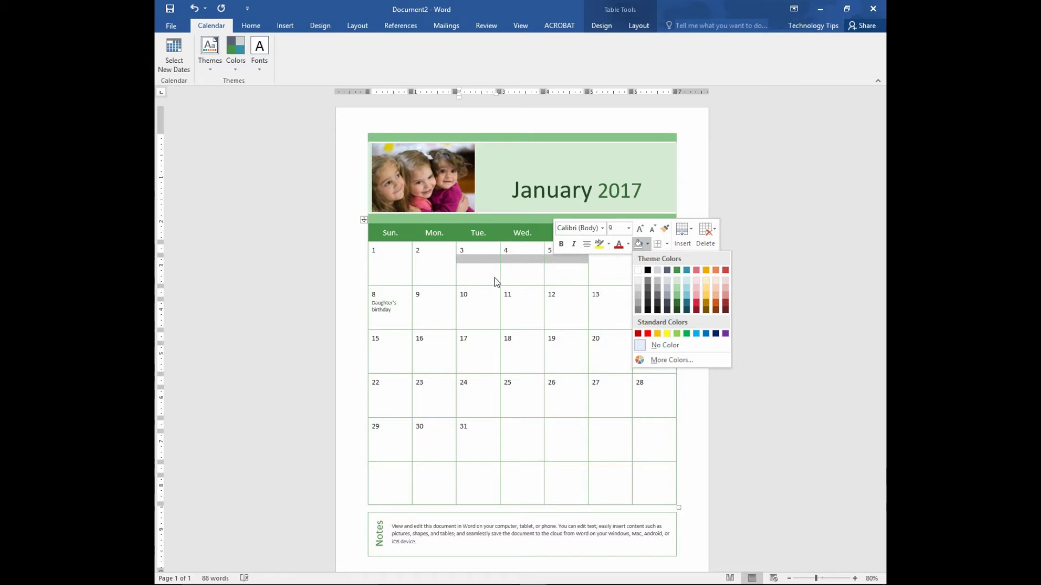
{"action": "left_click", "coordinate": [667, 333]}
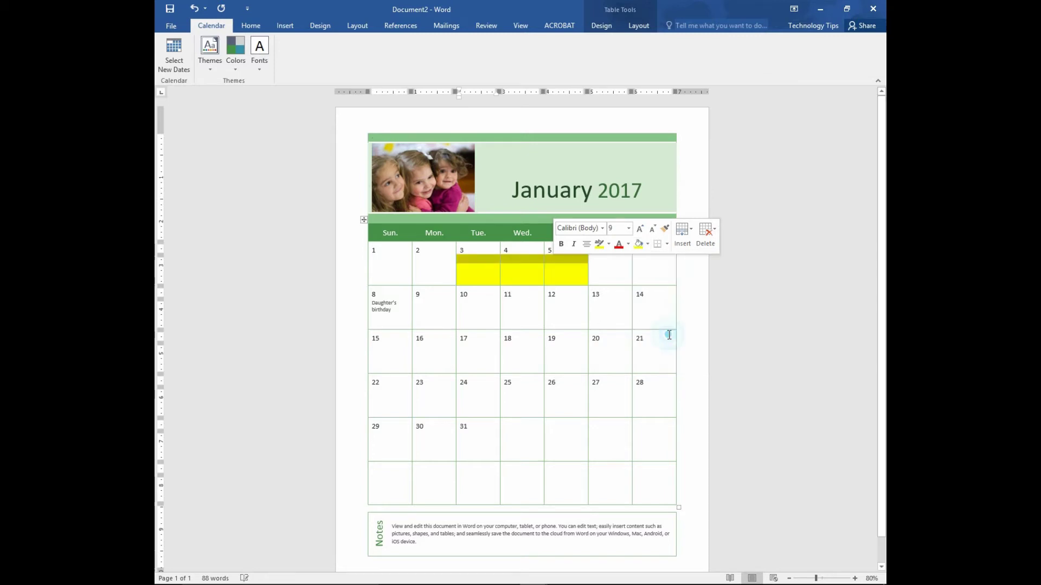
{"action": "left_click", "coordinate": [480, 272]}
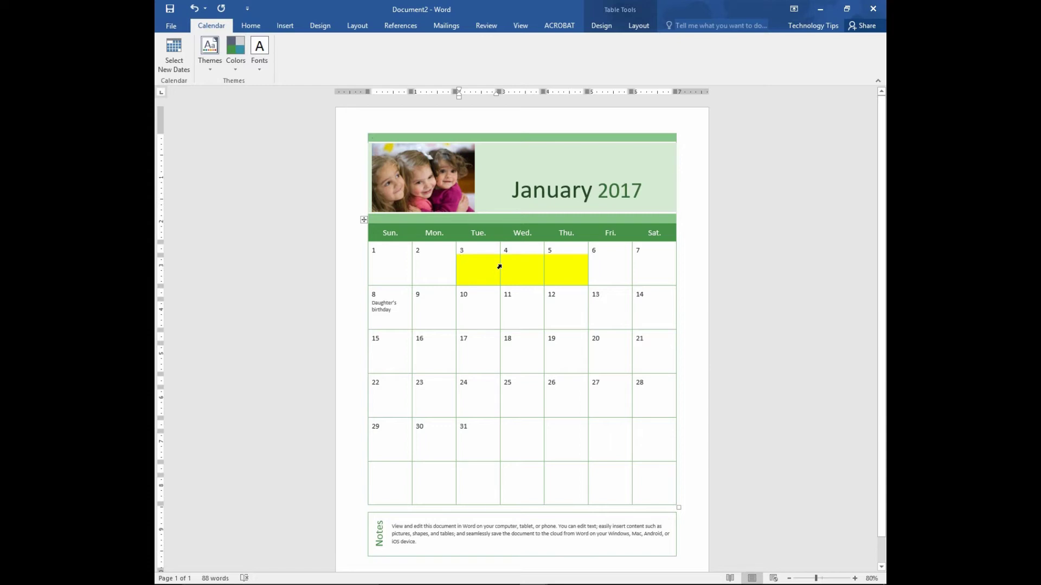
{"action": "type", "text": "o"}
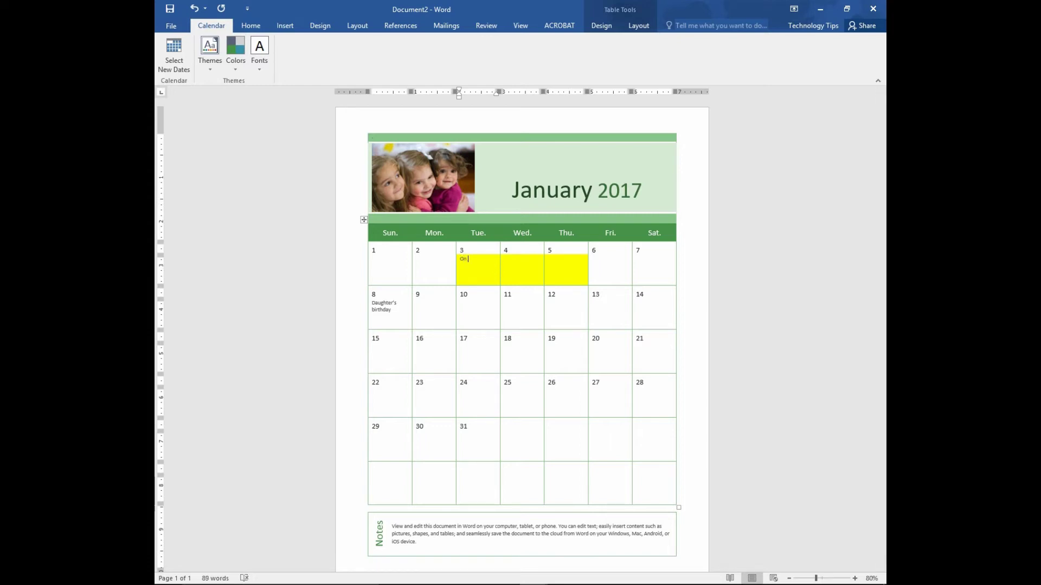
{"action": "type", "text": "cation"}
Step: Merge the three yellow cells under January 3–5 into a single cell
{"action": "left_click", "coordinate": [519, 269]}
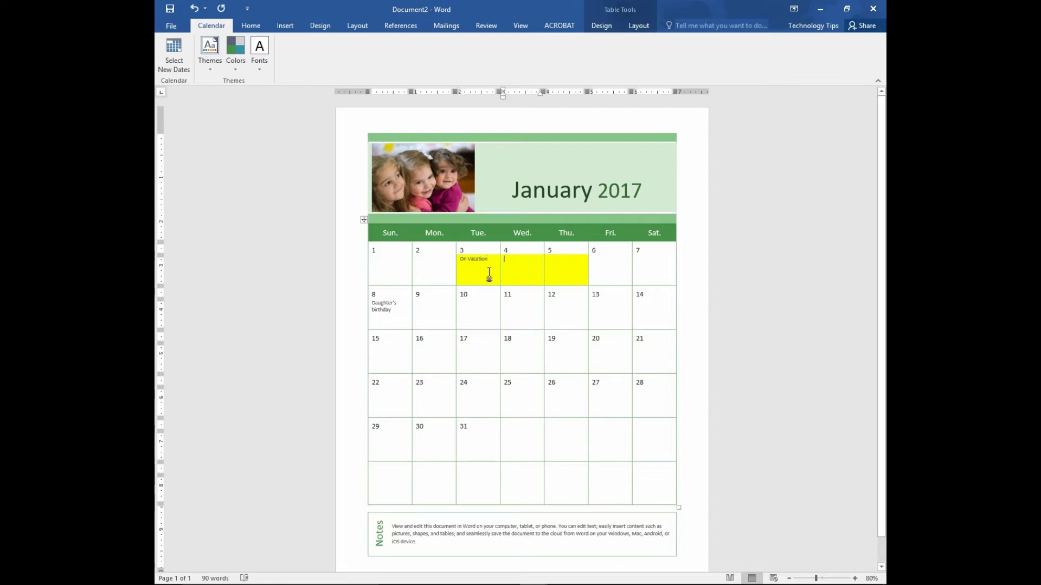
{"action": "left_click_drag", "start_coordinate": [489, 273], "coordinate": [565, 271]}
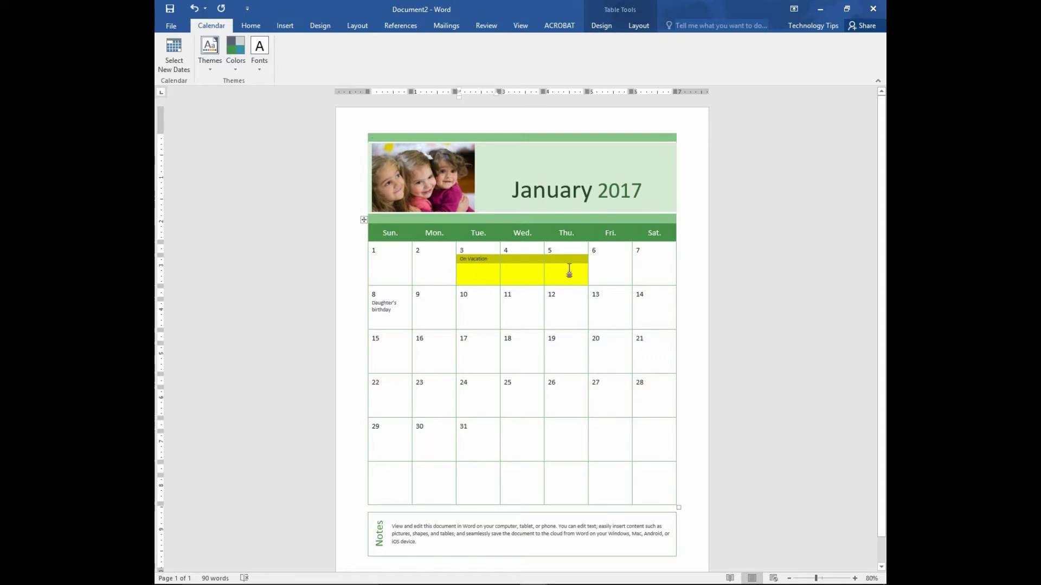
{"action": "right_click", "coordinate": [569, 267]}
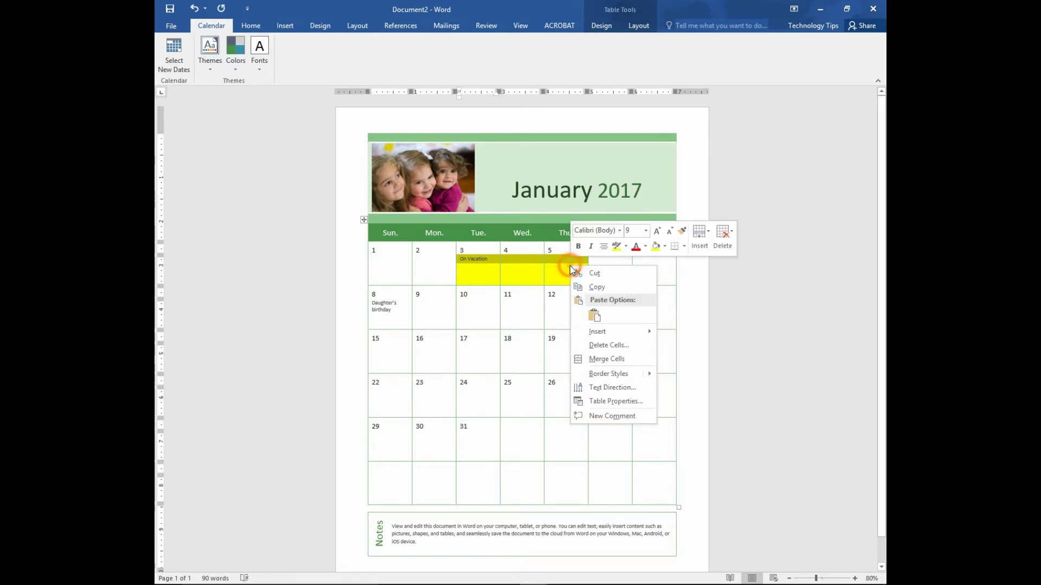
{"action": "left_click", "coordinate": [618, 359]}
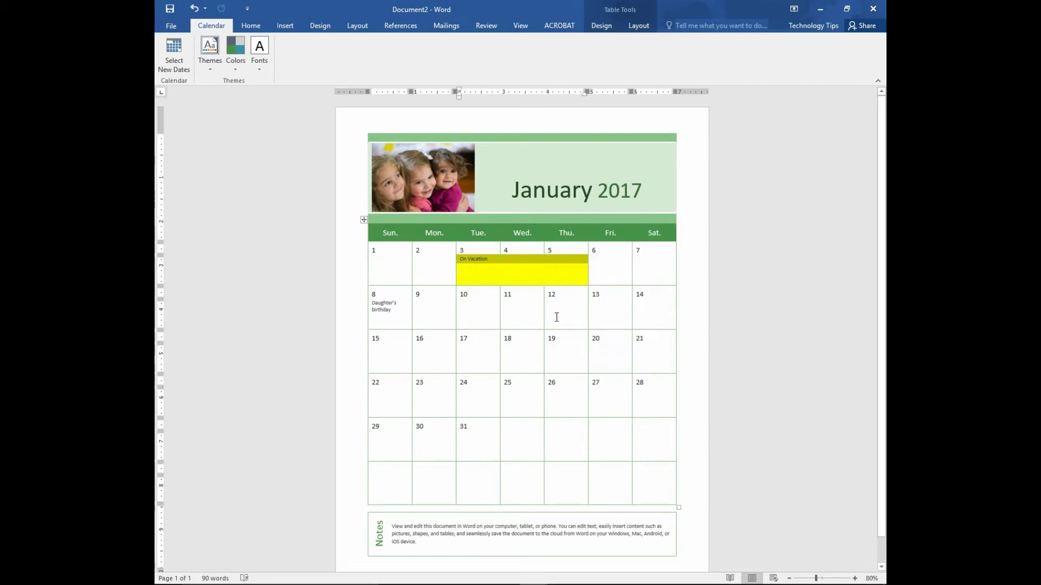
Step: Make 'On Vacation' bold, grow it to 16 pt, and center it in the merged cell
{"action": "left_click", "coordinate": [496, 262]}
{"action": "triple_click", "coordinate": [494, 261]}
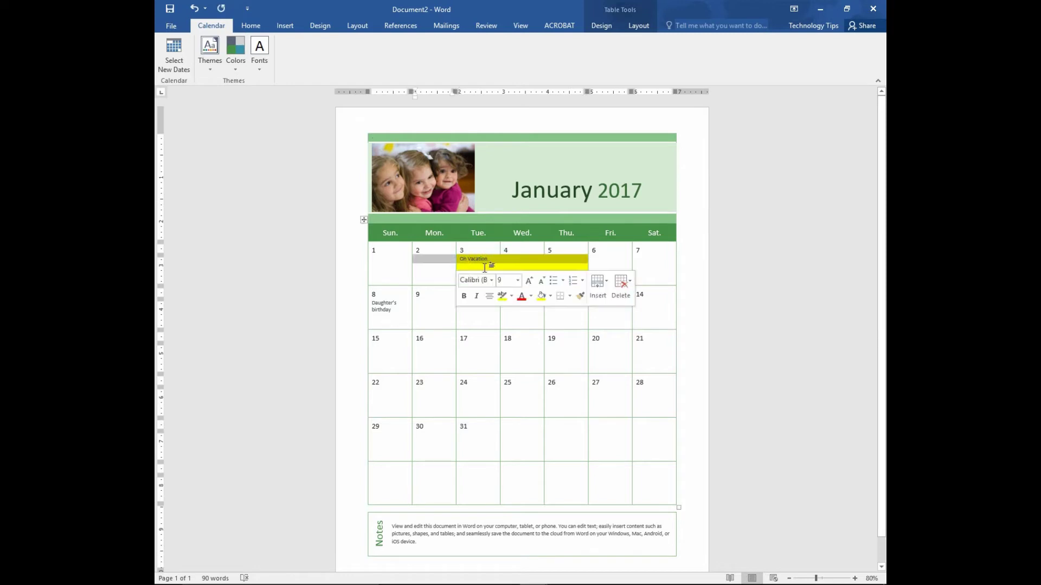
{"action": "left_click", "coordinate": [497, 264]}
{"action": "triple_click", "coordinate": [494, 261]}
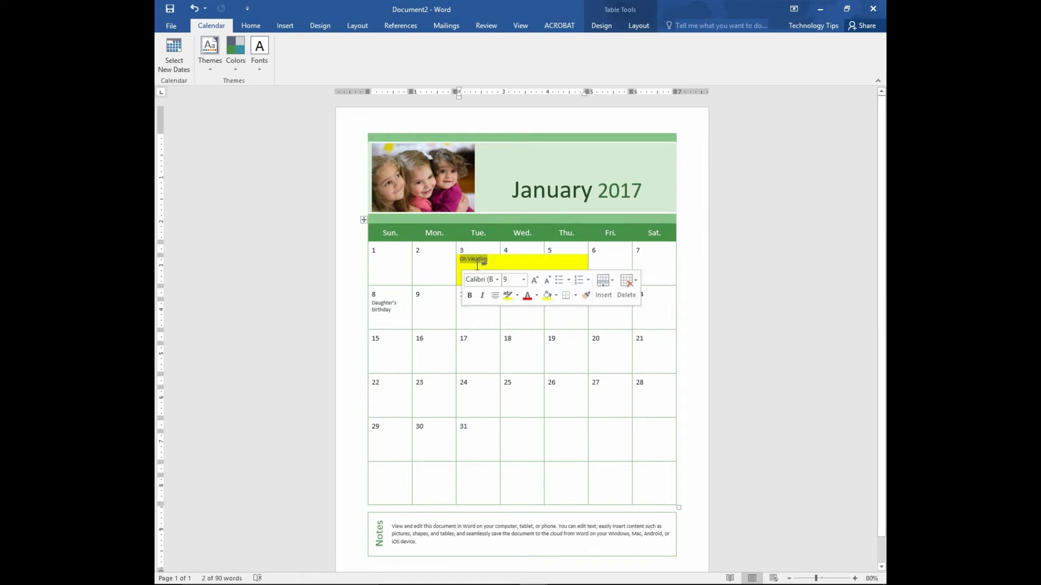
{"action": "left_click", "coordinate": [250, 26]}
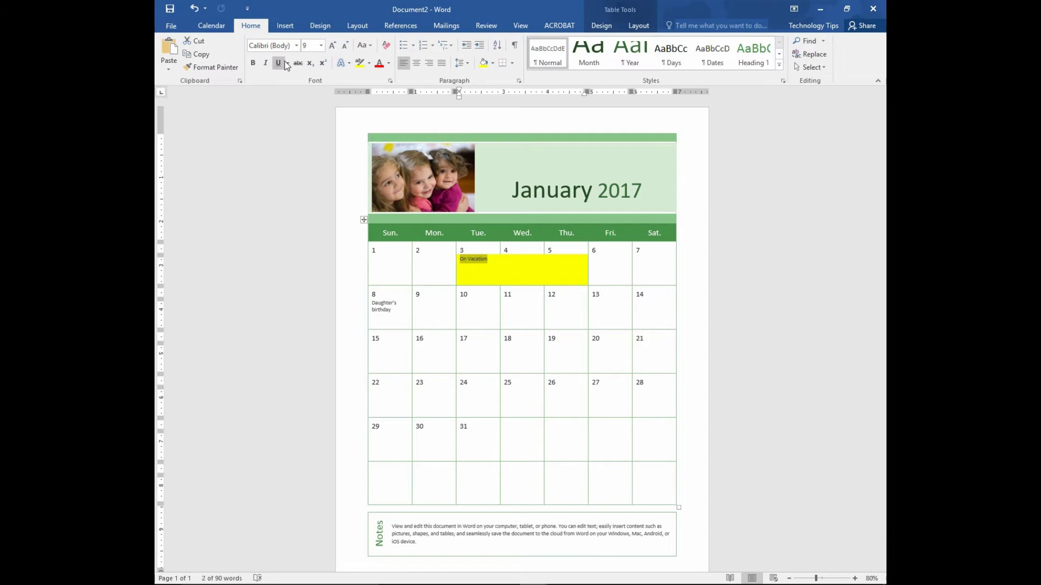
{"action": "left_click", "coordinate": [252, 62]}
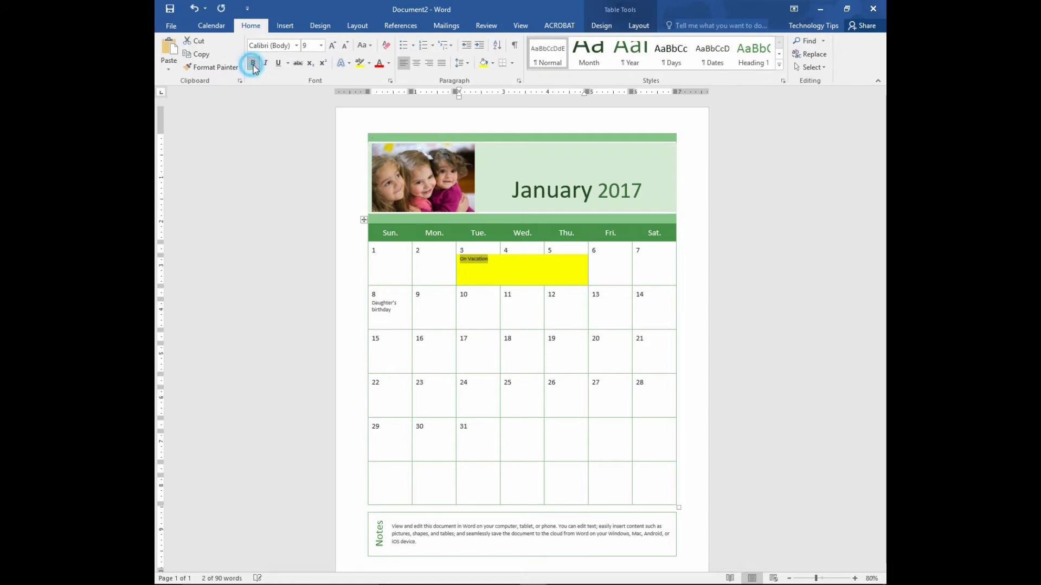
{"action": "left_click", "coordinate": [332, 46]}
{"action": "left_click", "coordinate": [333, 46]}
{"action": "left_click", "coordinate": [332, 46]}
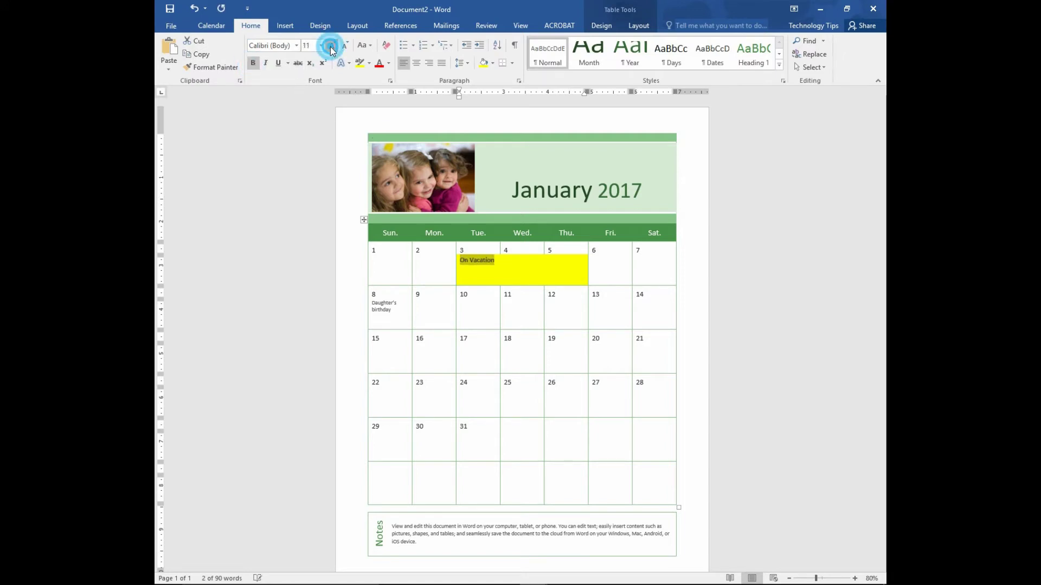
{"action": "left_click", "coordinate": [332, 46]}
{"action": "left_click", "coordinate": [332, 46]}
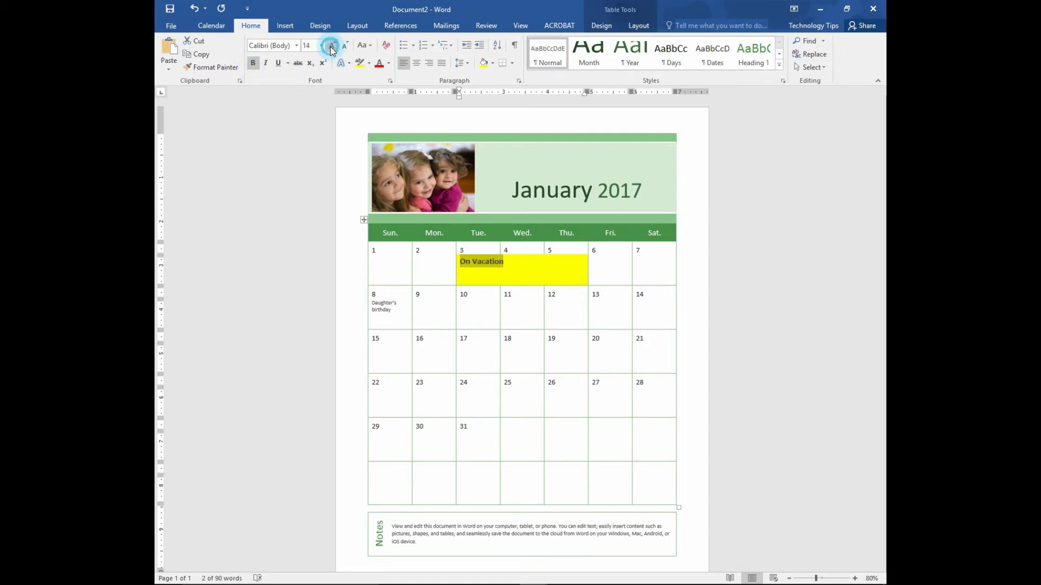
{"action": "left_click", "coordinate": [418, 67]}
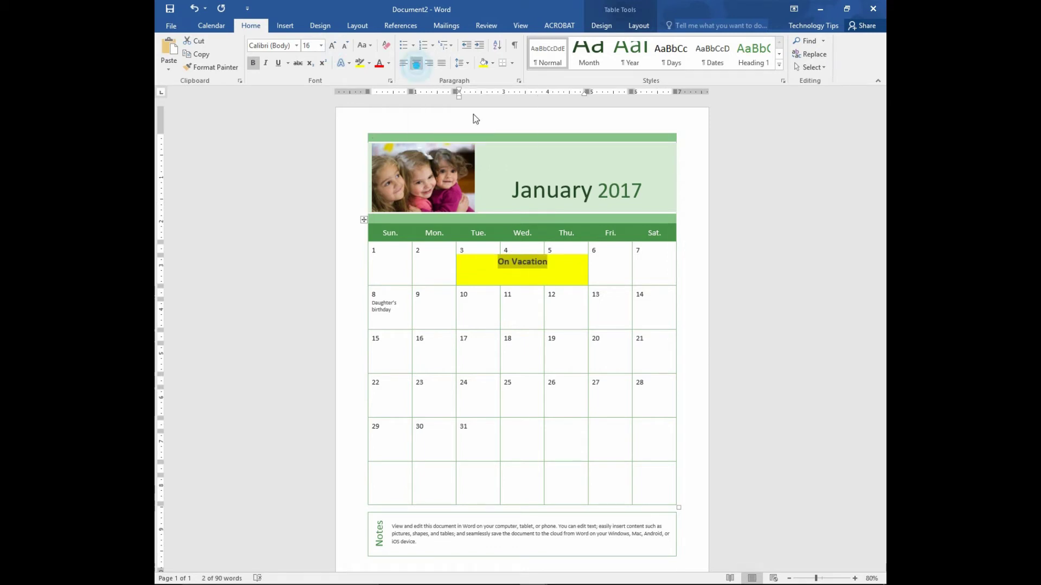
{"action": "left_click", "coordinate": [549, 263]}
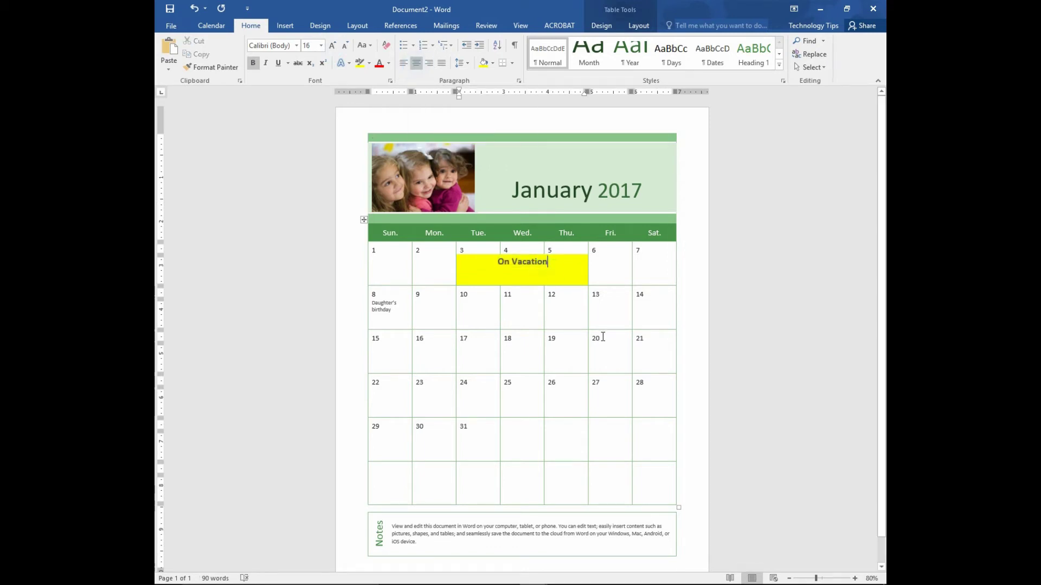
Step: Apply the blue Office colour scheme from the Calendar tab's Colors list
{"action": "left_click", "coordinate": [212, 27]}
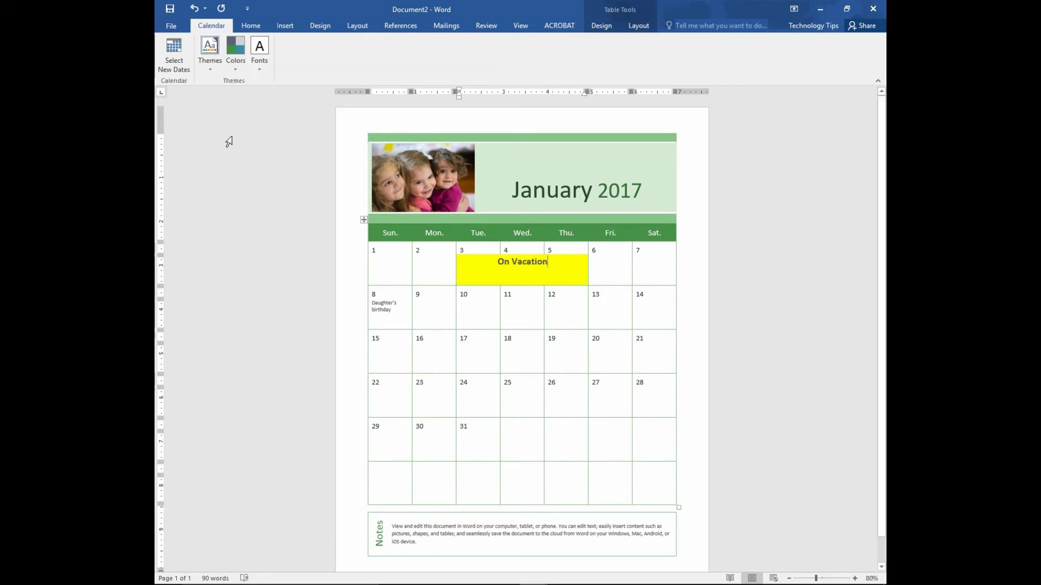
{"action": "left_click", "coordinate": [234, 58]}
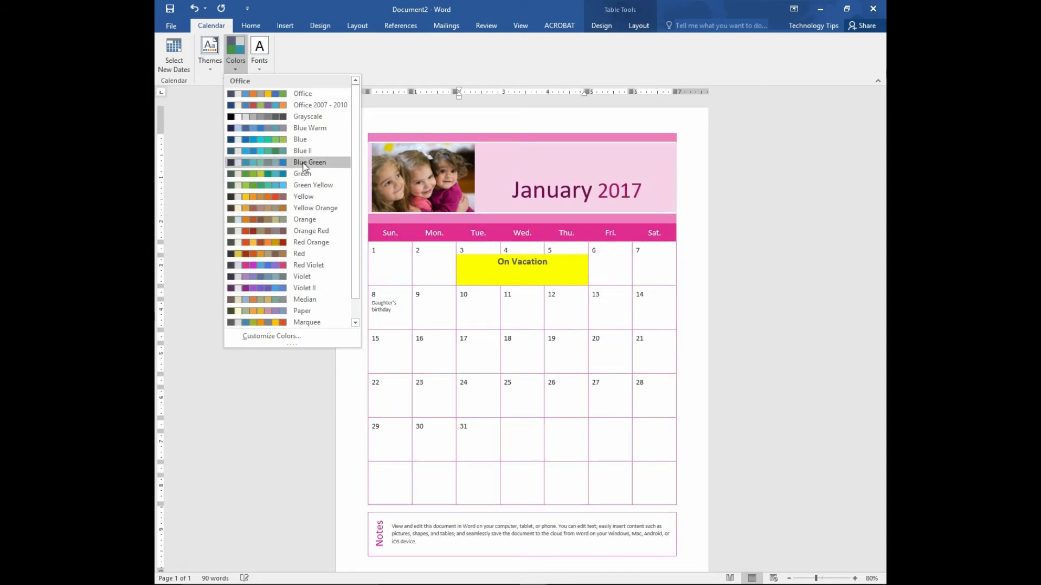
{"action": "left_click", "coordinate": [297, 96]}
{"action": "left_click", "coordinate": [693, 330]}
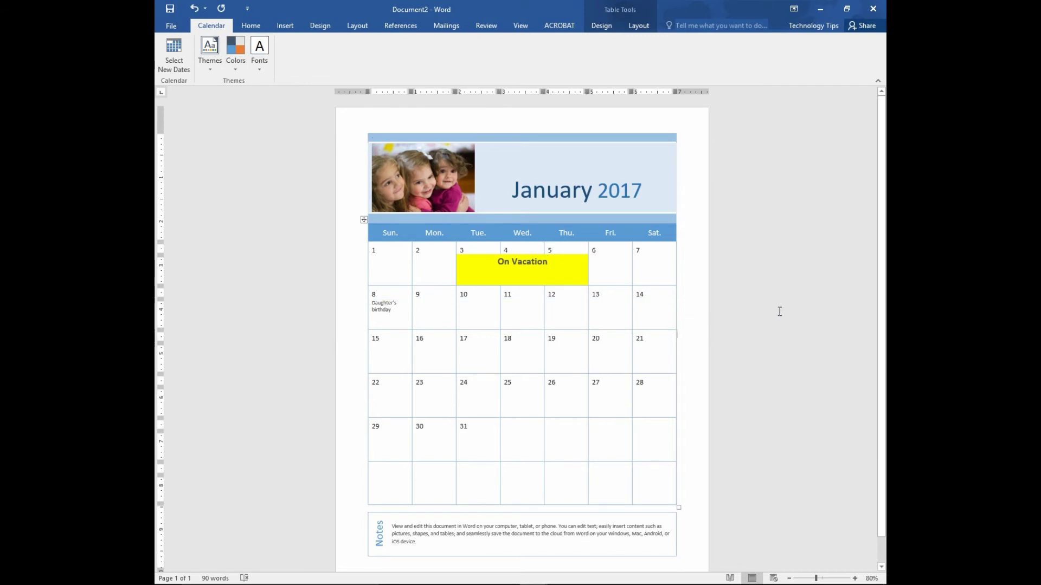
Step: Delete the children's header photo and insert the Golden Gate Bridge picture in its place
{"action": "left_click", "coordinate": [440, 180]}
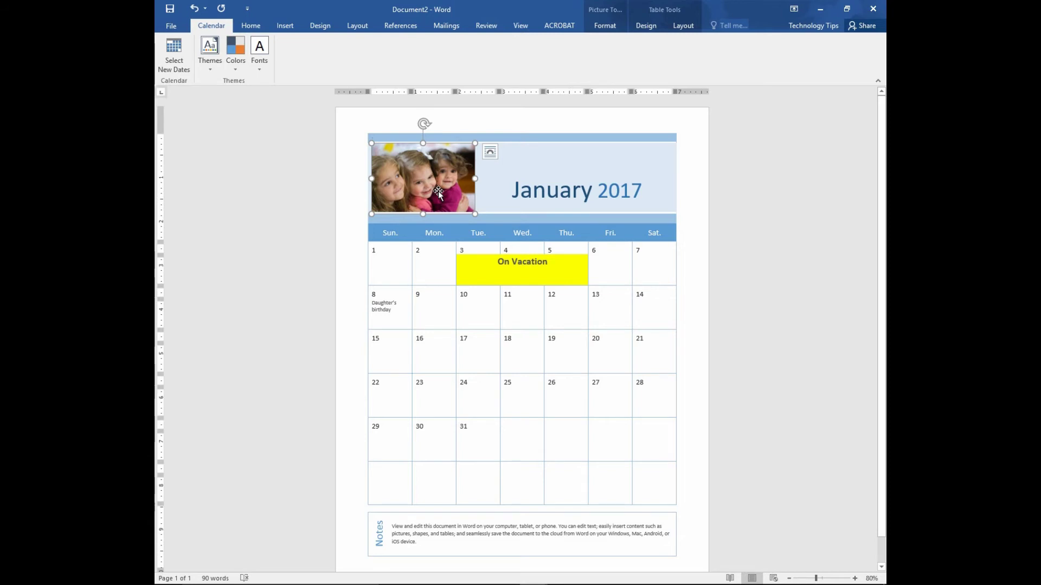
{"action": "key", "text": "Delete"}
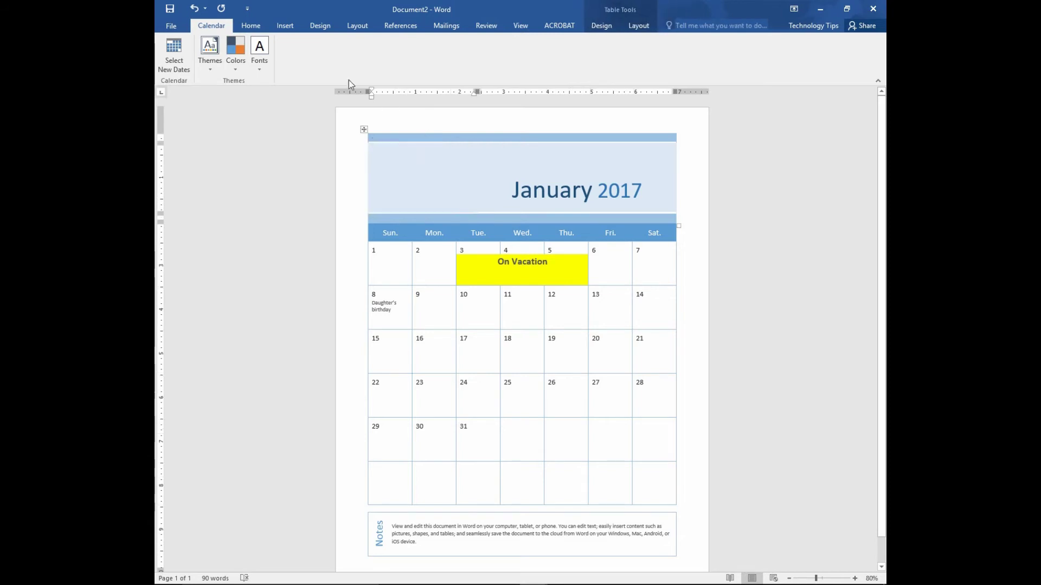
{"action": "left_click", "coordinate": [285, 25]}
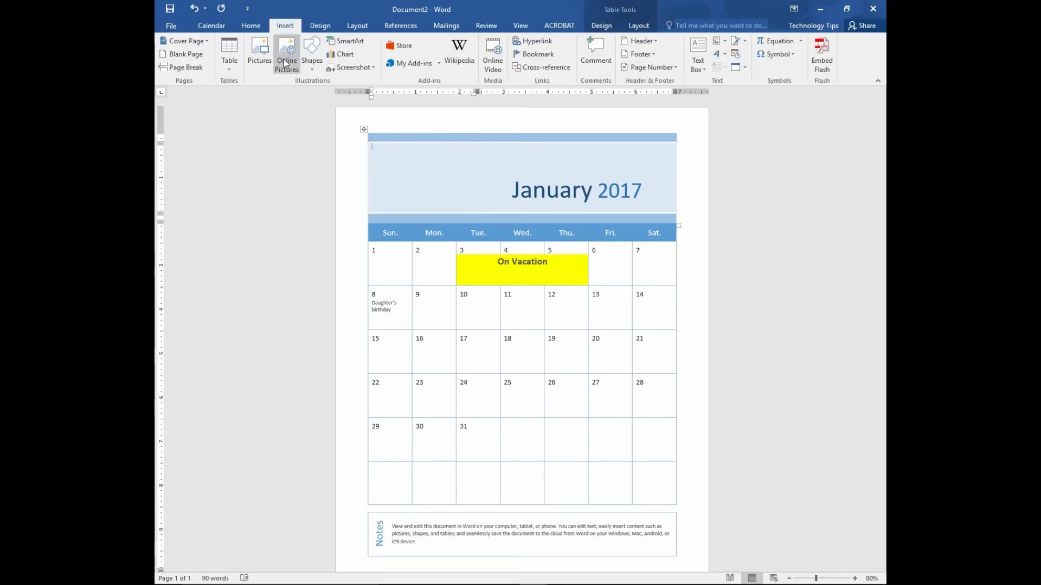
{"action": "left_click", "coordinate": [259, 60]}
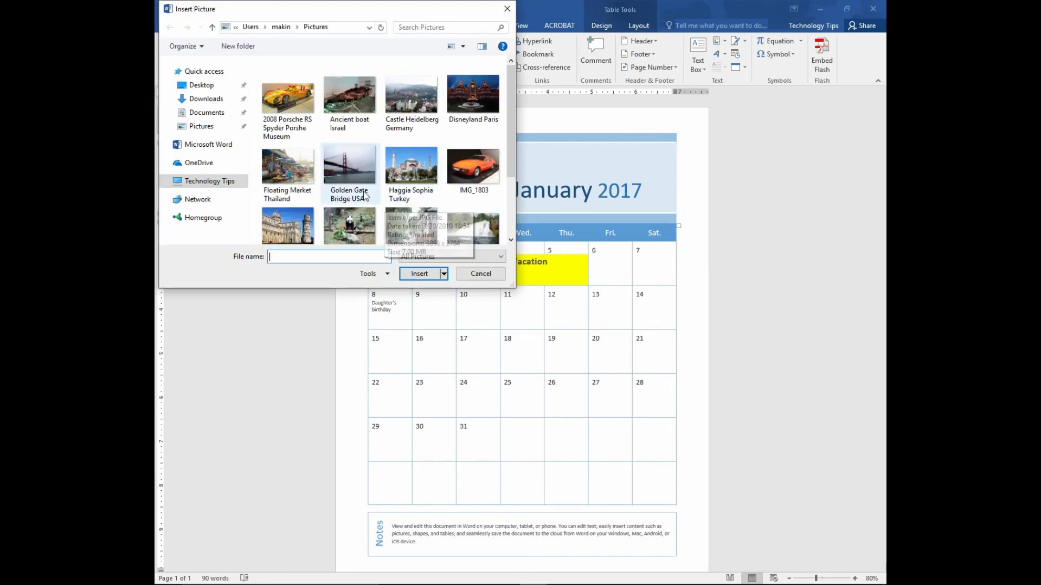
{"action": "left_click", "coordinate": [357, 165]}
{"action": "left_click", "coordinate": [419, 273]}
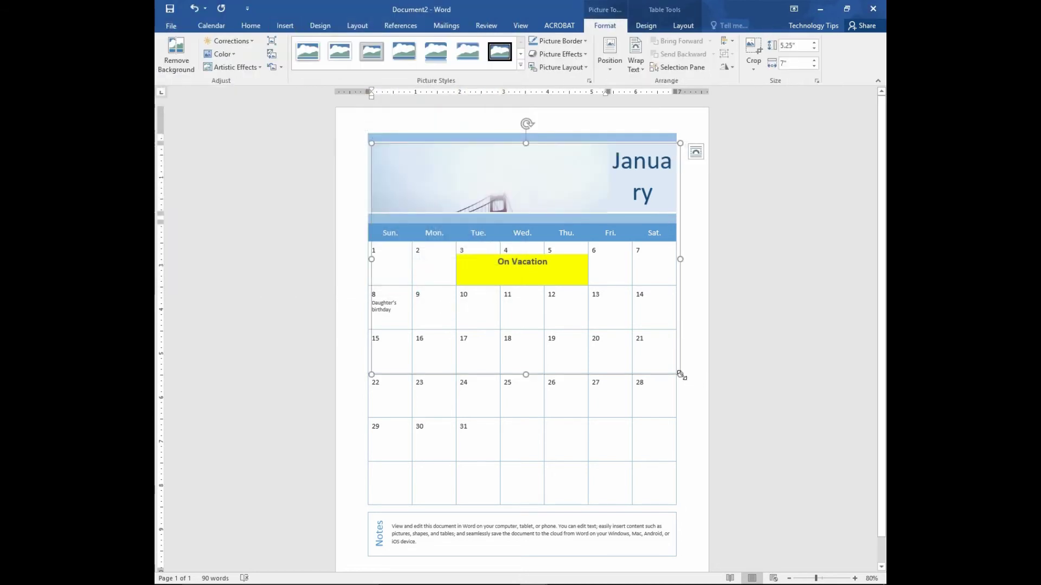
Step: Resize the bridge photo to 1.62 × 2.16 inches, set it In Front of Text, and nudge it right
{"action": "left_click_drag", "start_coordinate": [681, 372], "coordinate": [470, 189]}
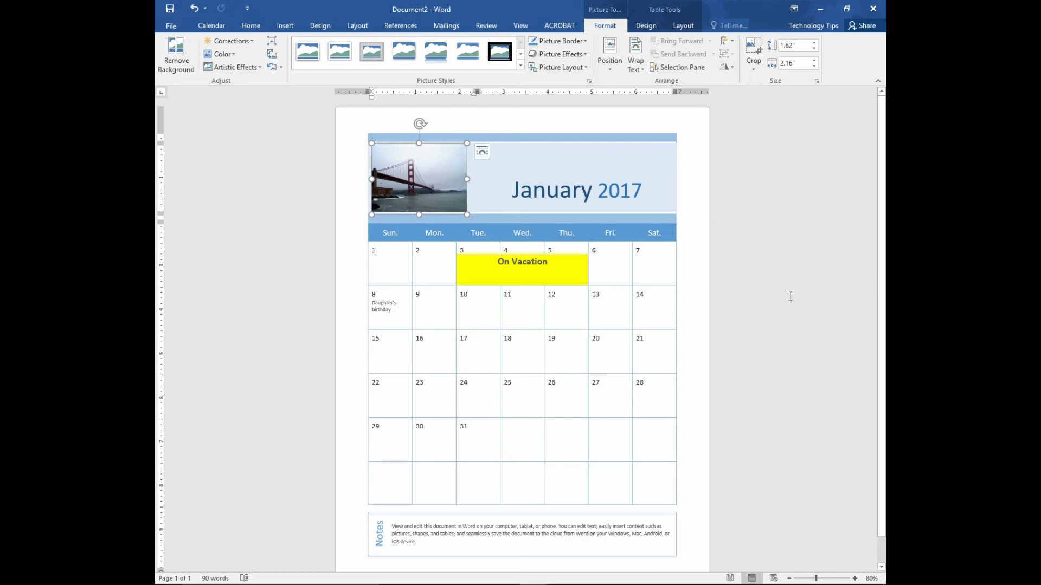
{"action": "right_click", "coordinate": [433, 185]}
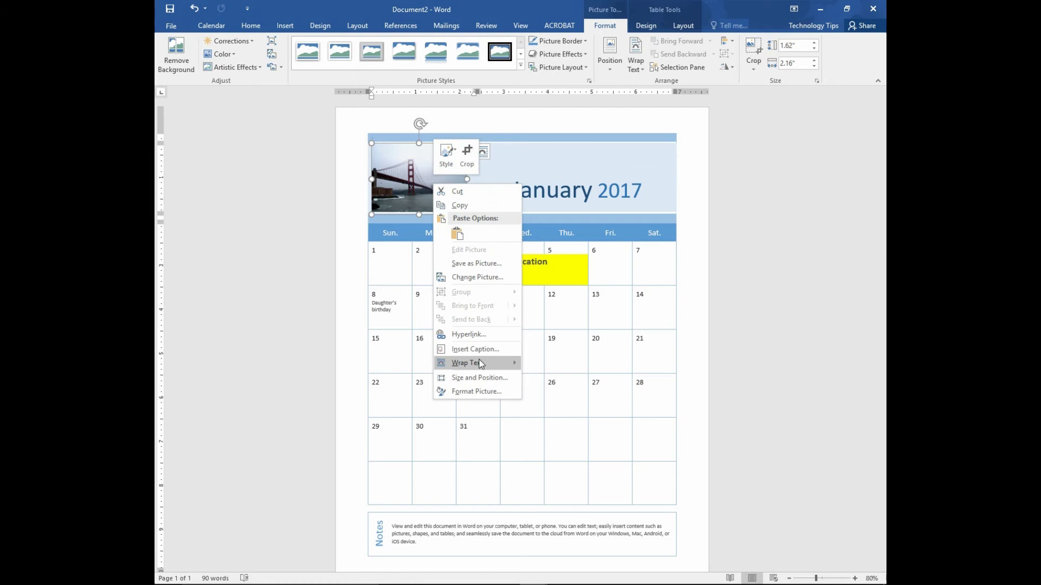
{"action": "mouse_move", "coordinate": [480, 364]}
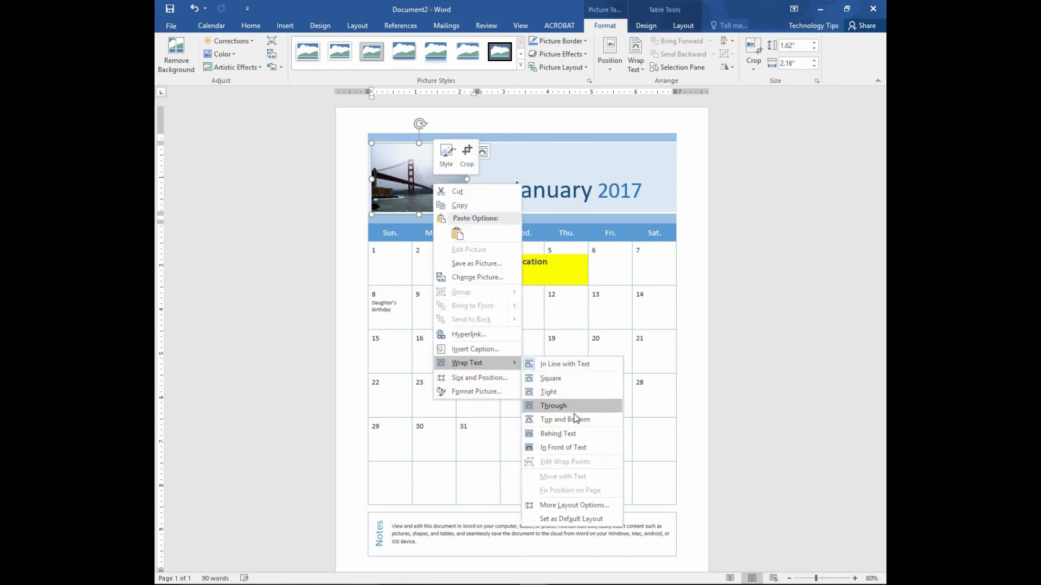
{"action": "left_click", "coordinate": [569, 448]}
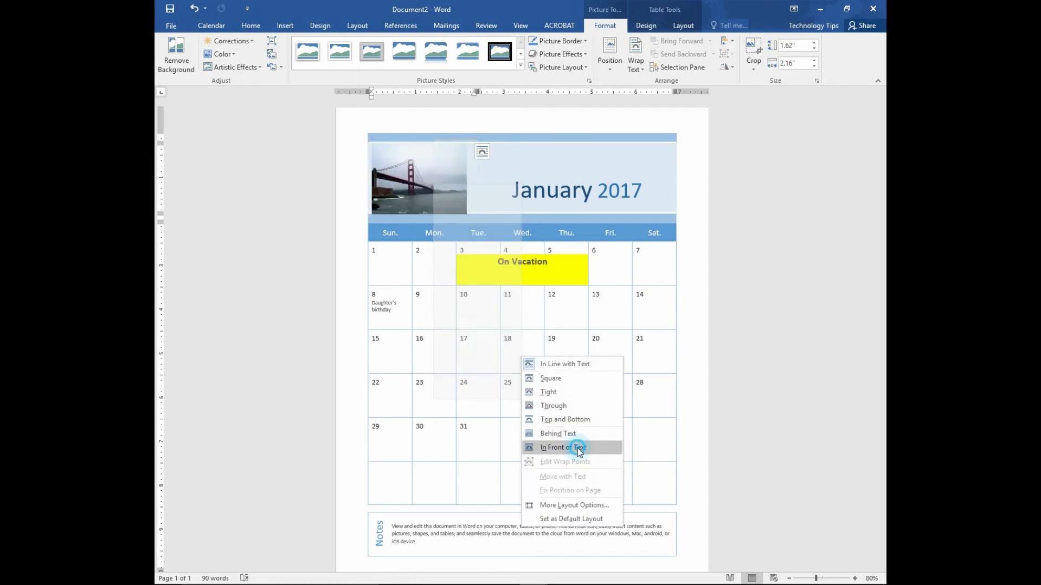
{"action": "left_click", "coordinate": [573, 448]}
{"action": "left_click_drag", "start_coordinate": [422, 178], "coordinate": [432, 177]}
{"action": "left_click", "coordinate": [767, 292]}
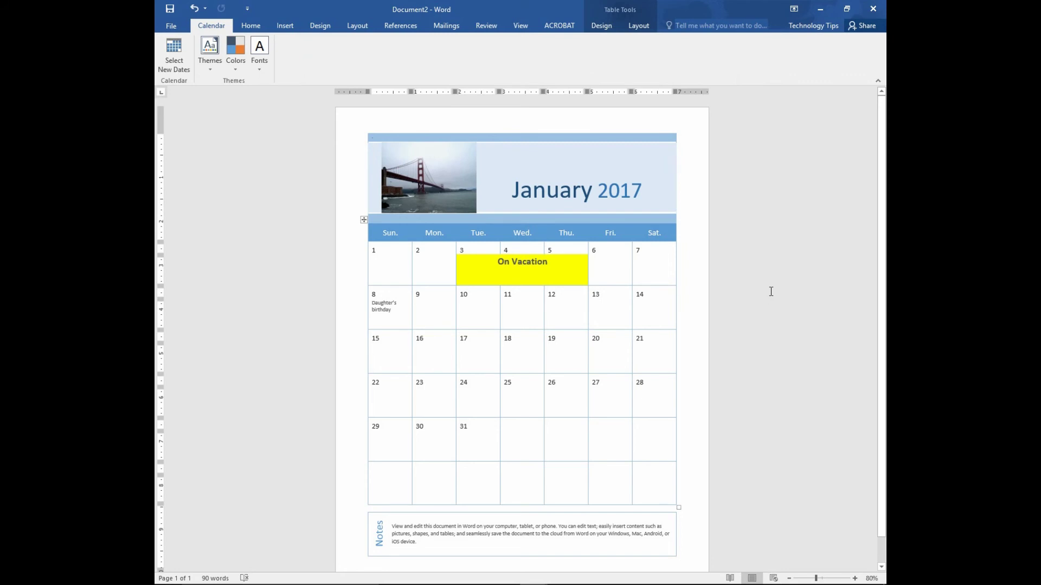